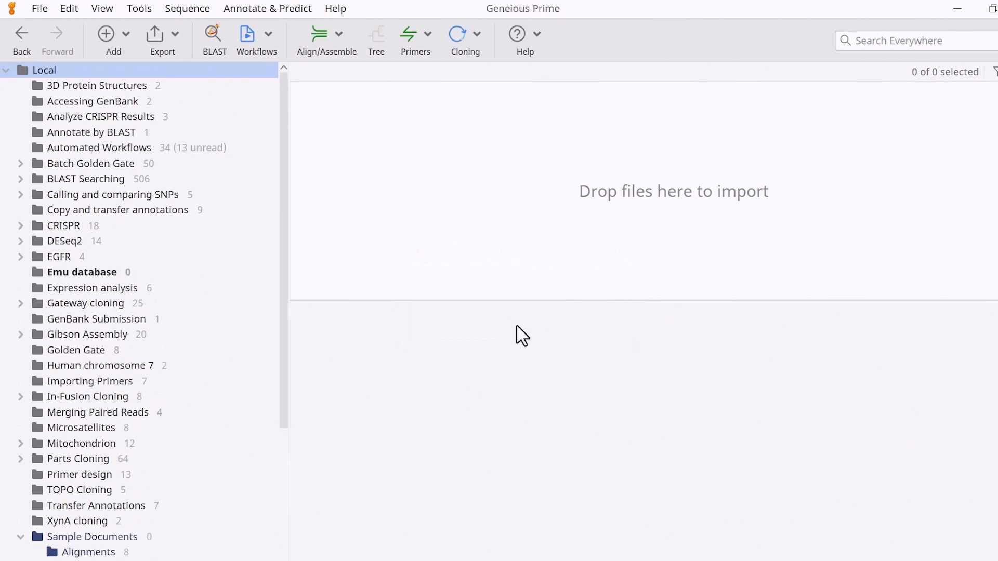
Copy the Mitochondrion_Emu document from the Transfer Annotations folder into the Emu database folder
click(125, 504)
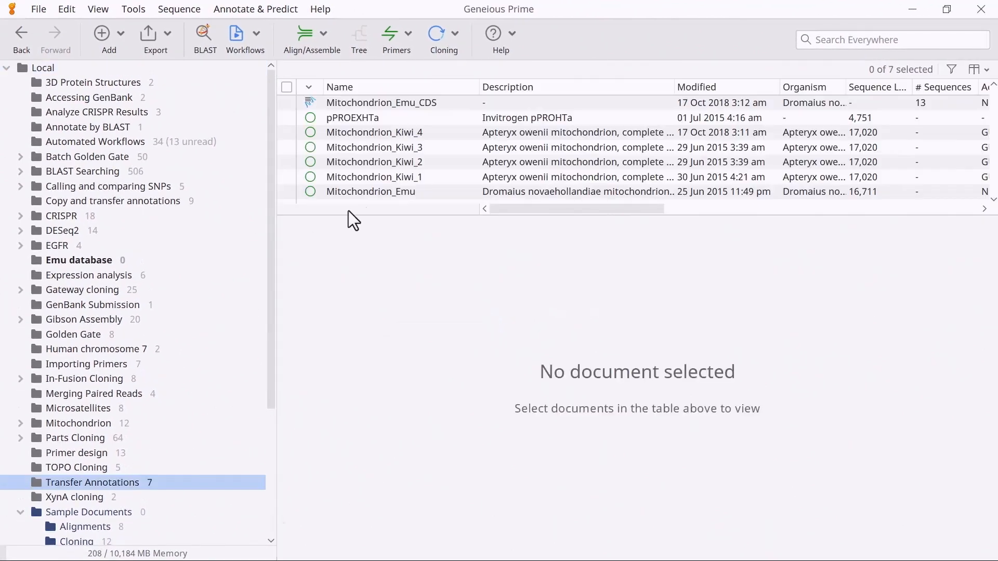
click(370, 192)
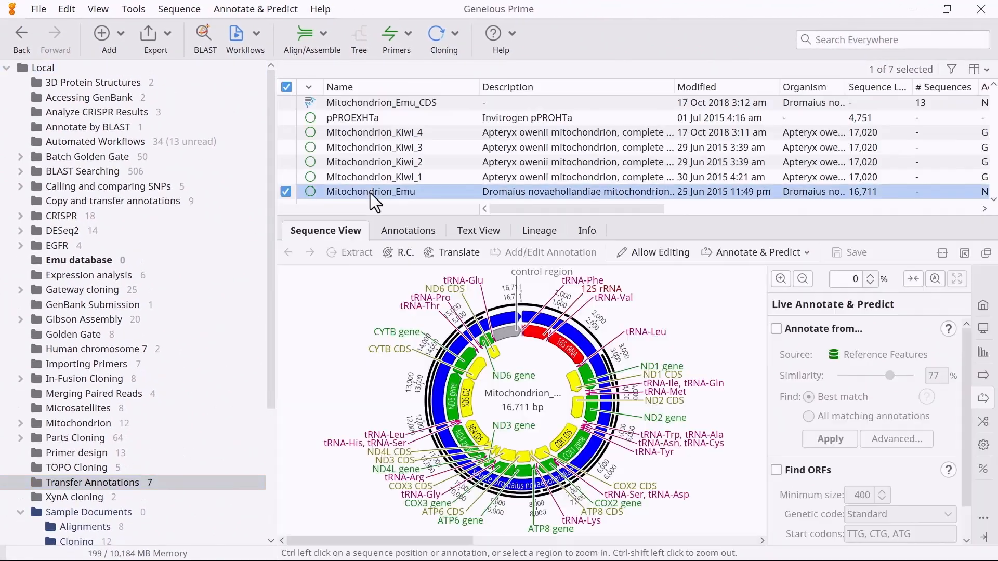
right_click(370, 192)
click(411, 421)
click(136, 260)
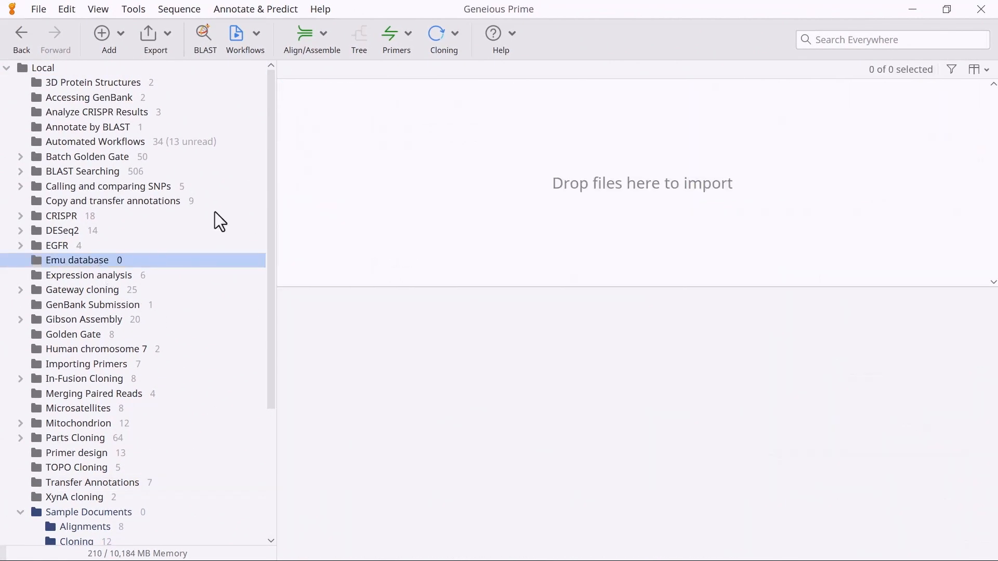
right_click(325, 149)
click(353, 355)
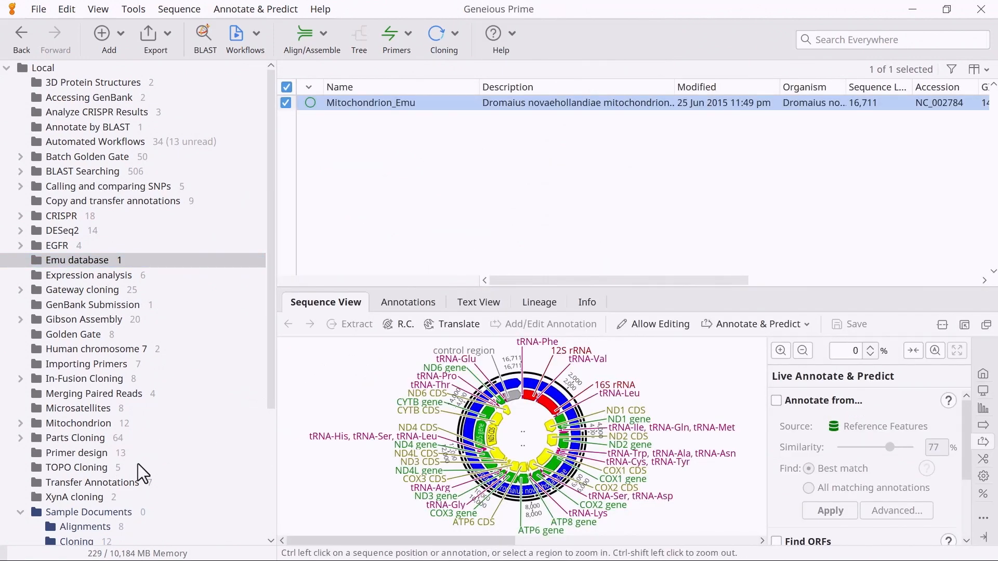
Enable live annotation for Mitochondrion_Kiwi_1 in the Transfer Annotations folder, using the Emu database folder as the source
click(132, 478)
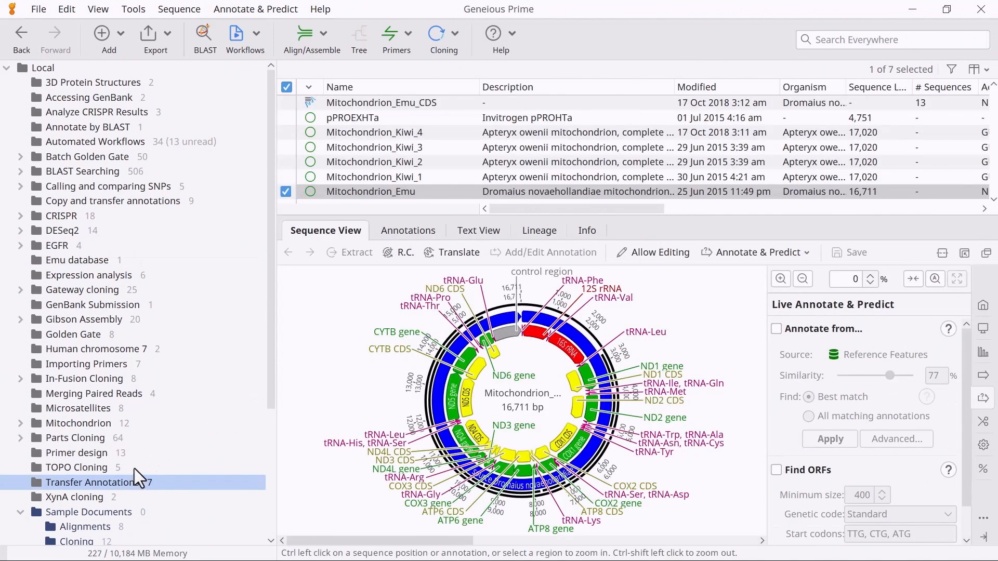
click(353, 174)
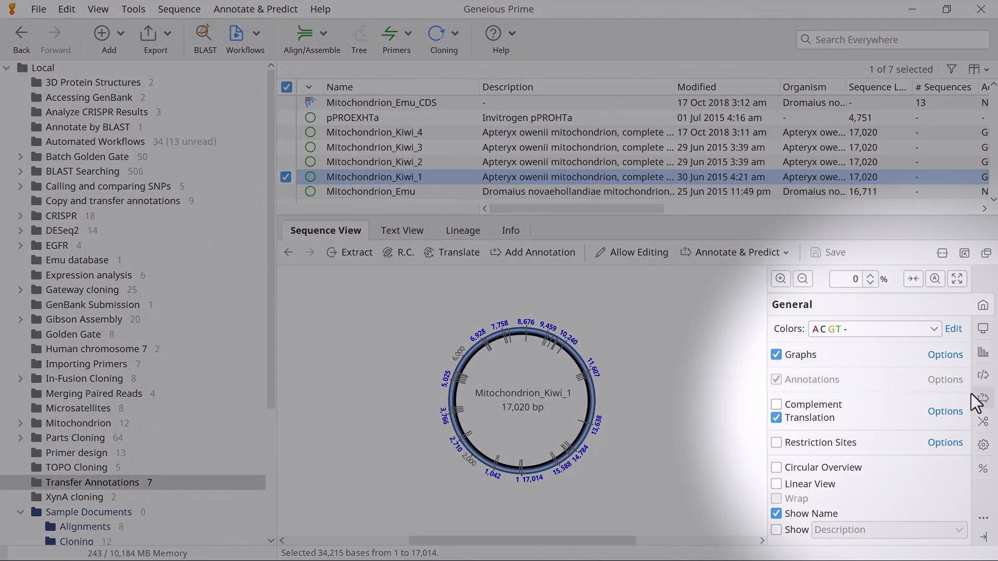
click(980, 397)
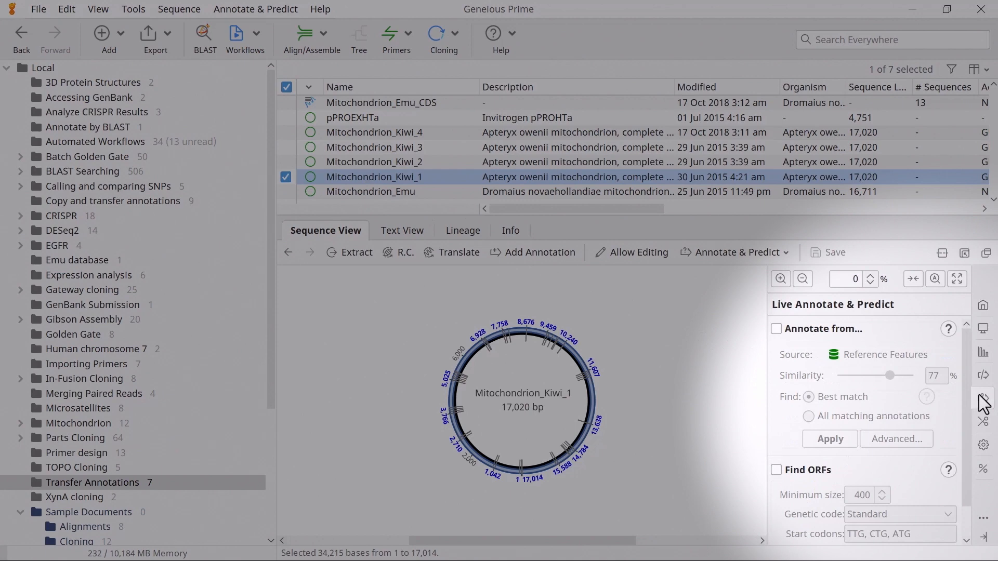
click(834, 331)
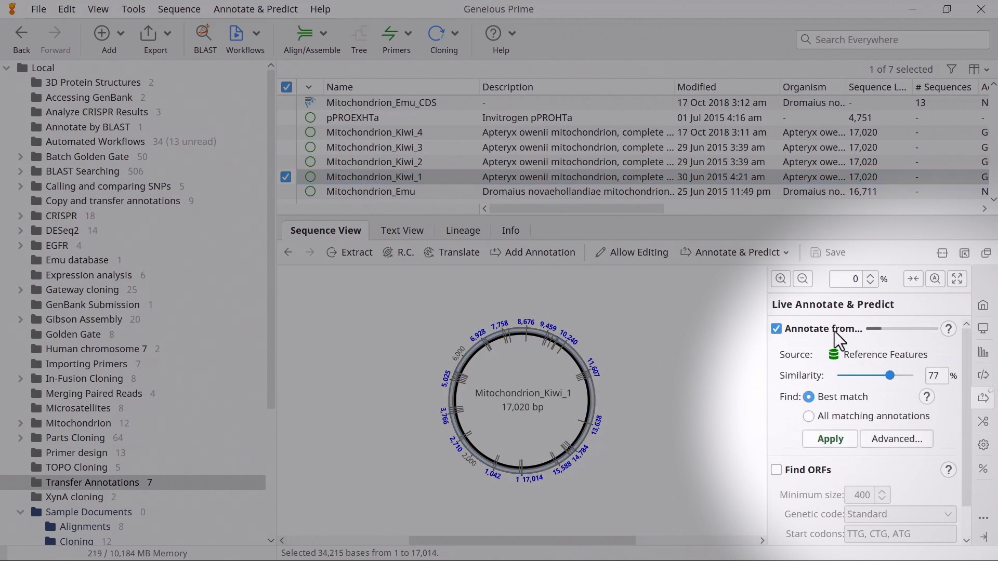
click(855, 354)
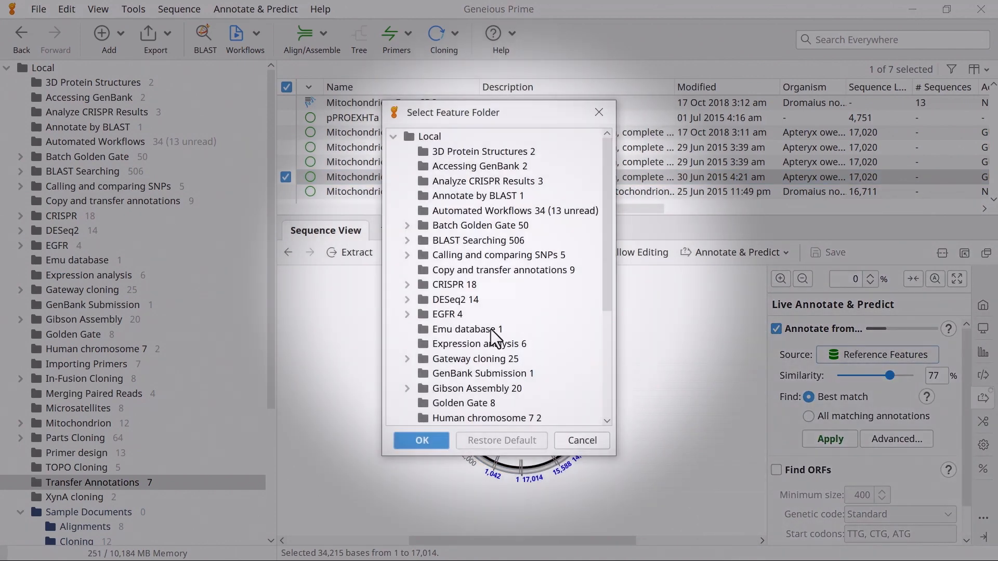
click(490, 329)
click(435, 439)
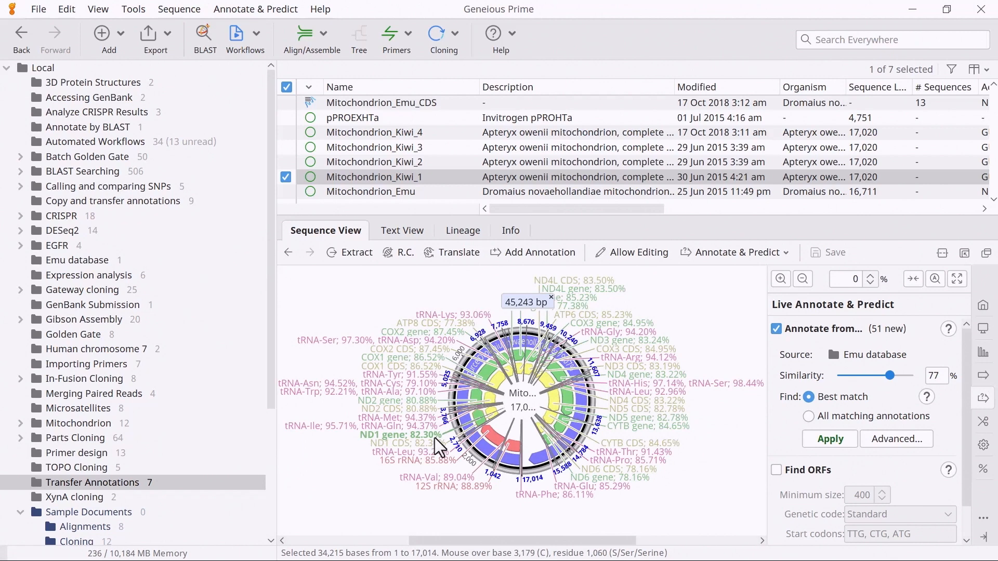
Try the annotation similarity threshold at 100%, and settle on 75%
click(577, 380)
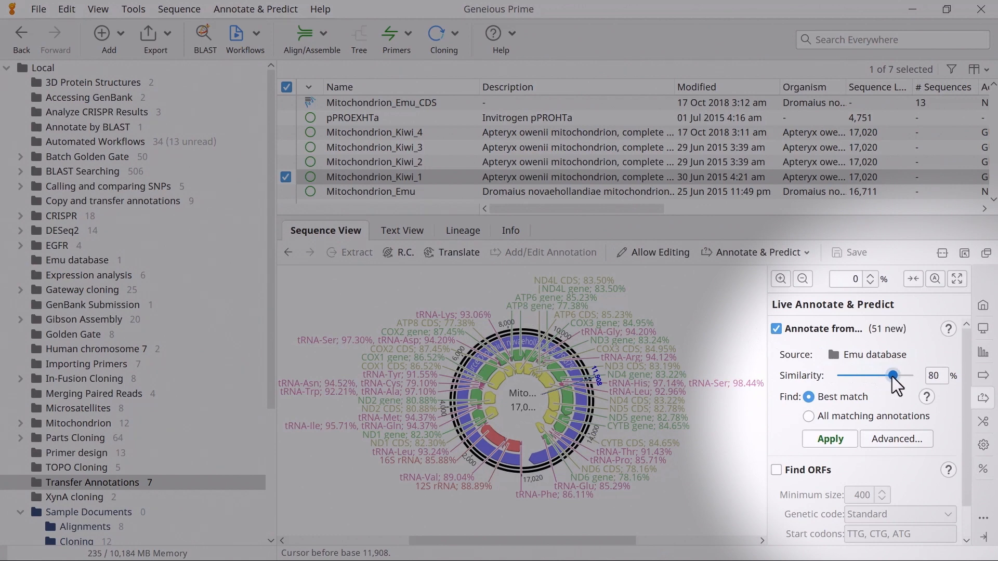
drag(890, 377, 912, 376)
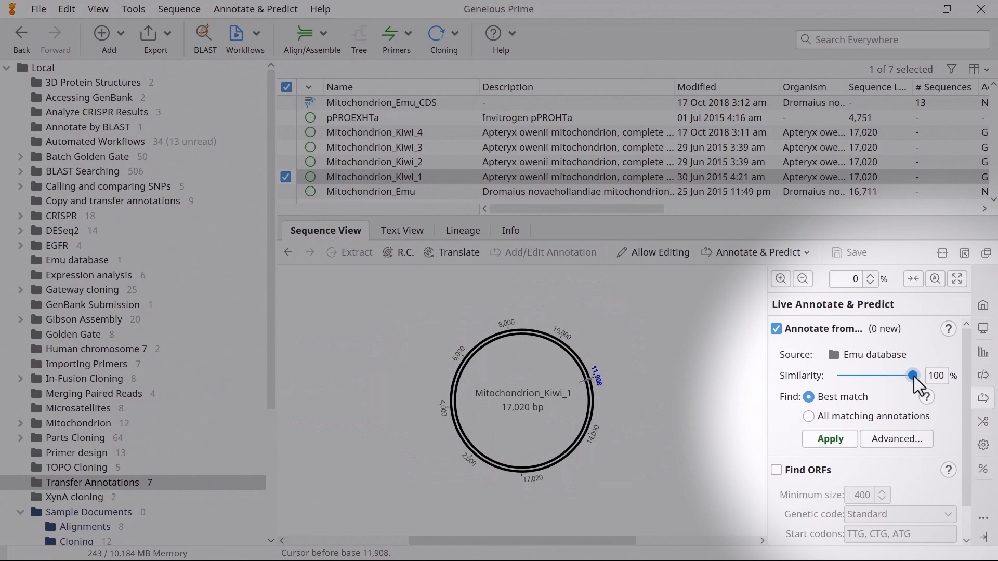
drag(913, 377, 888, 376)
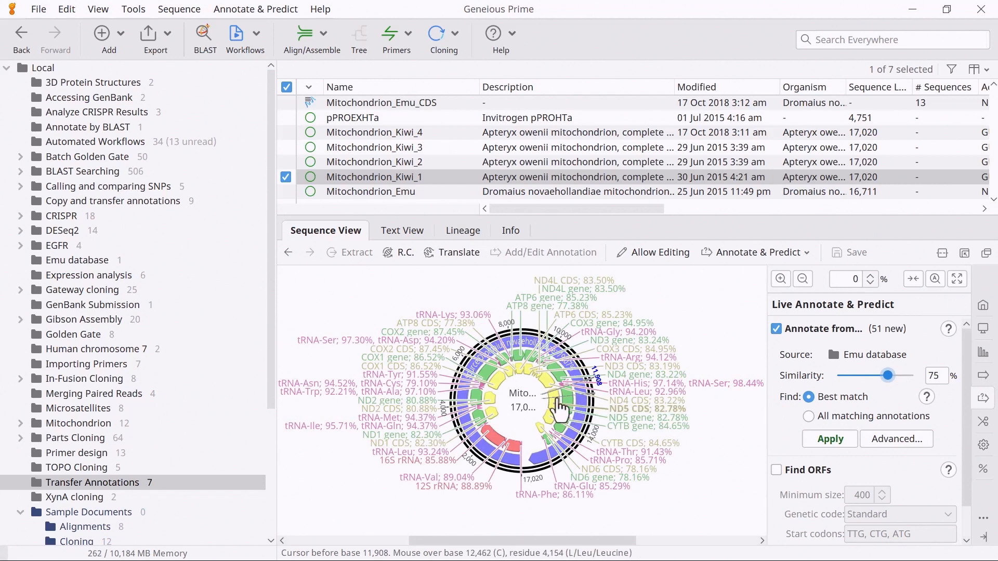
Apply the best-match annotations to Mitochondrion_Kiwi_1 and save the document
mouse_move(558, 410)
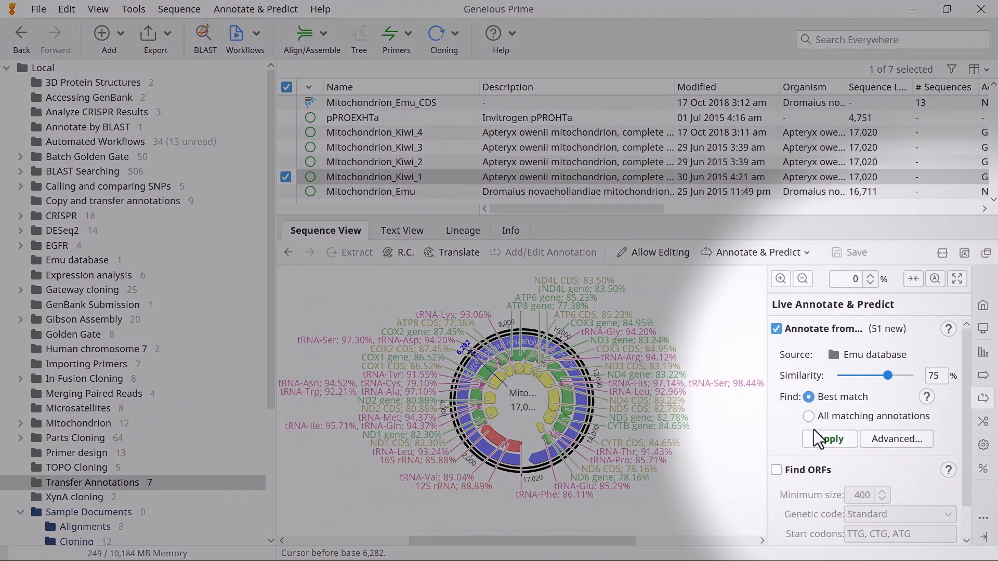
click(815, 432)
click(848, 254)
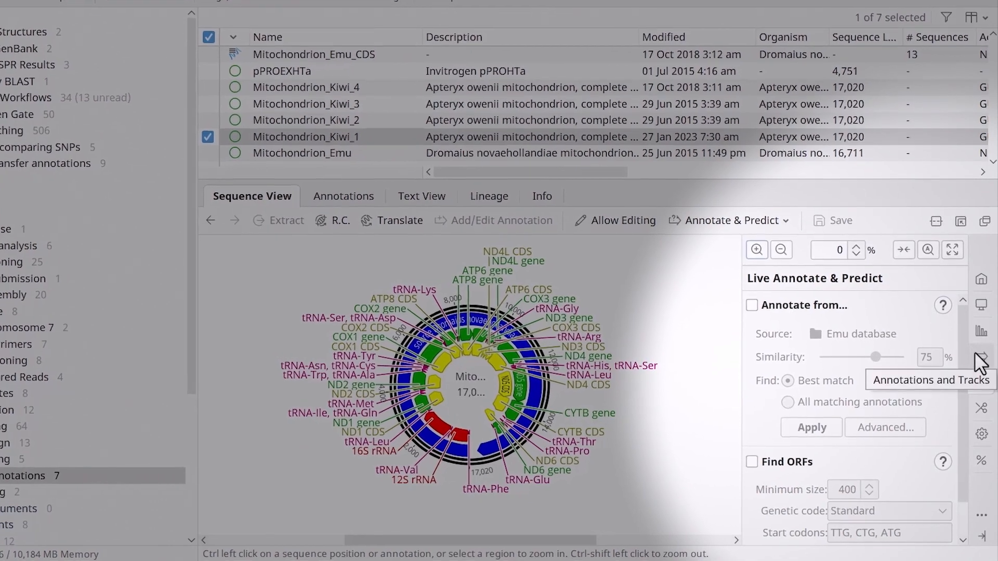
Bring up the annotation types of Mitochondrion_Kiwi_1 and toggle the Source type's visibility off and on again
click(981, 357)
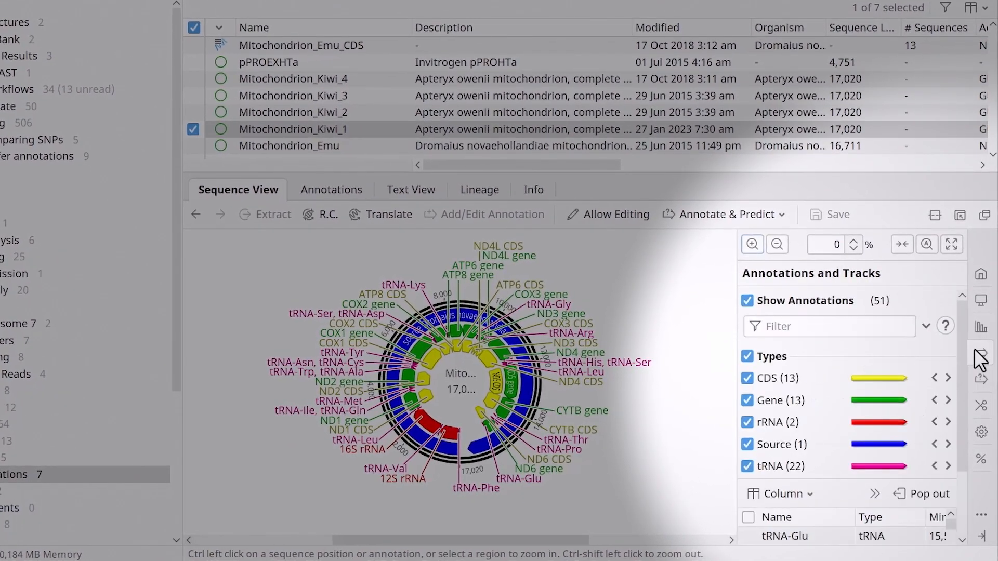
click(756, 442)
click(756, 442)
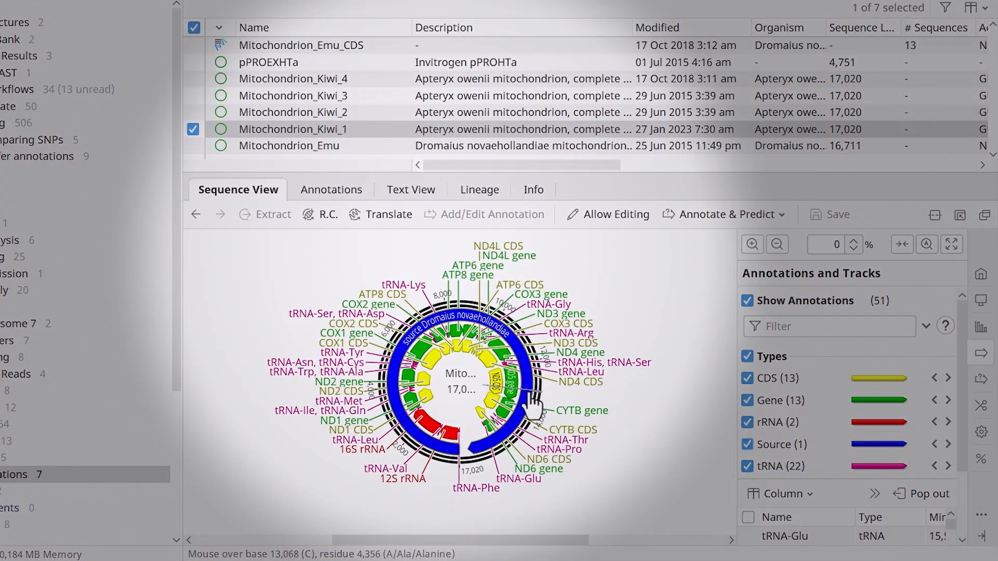
Open the source annotation on the Mitochondrion_Kiwi_1 map for editing and rename it "Apteryx owenii"
double_click(534, 398)
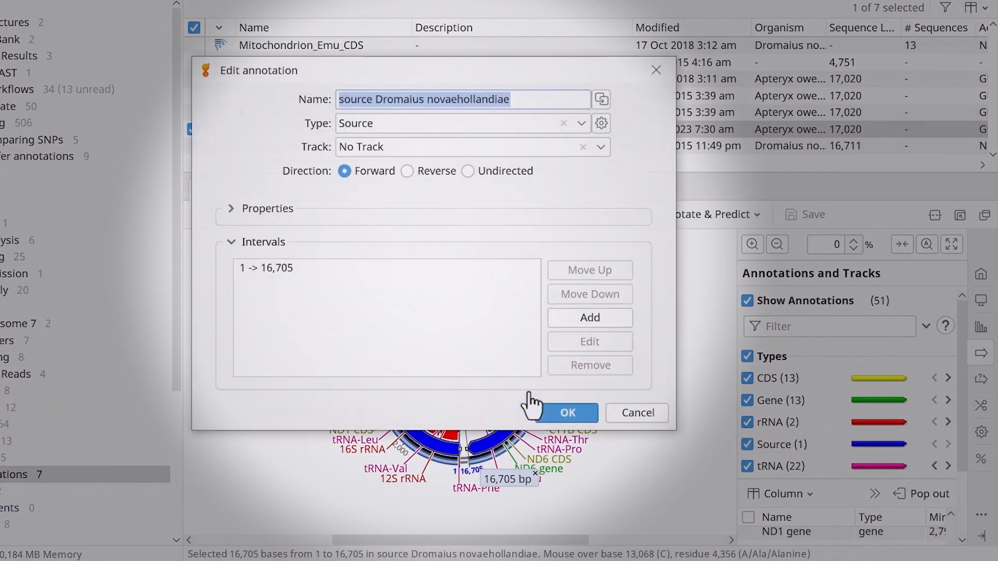
text(Apt)
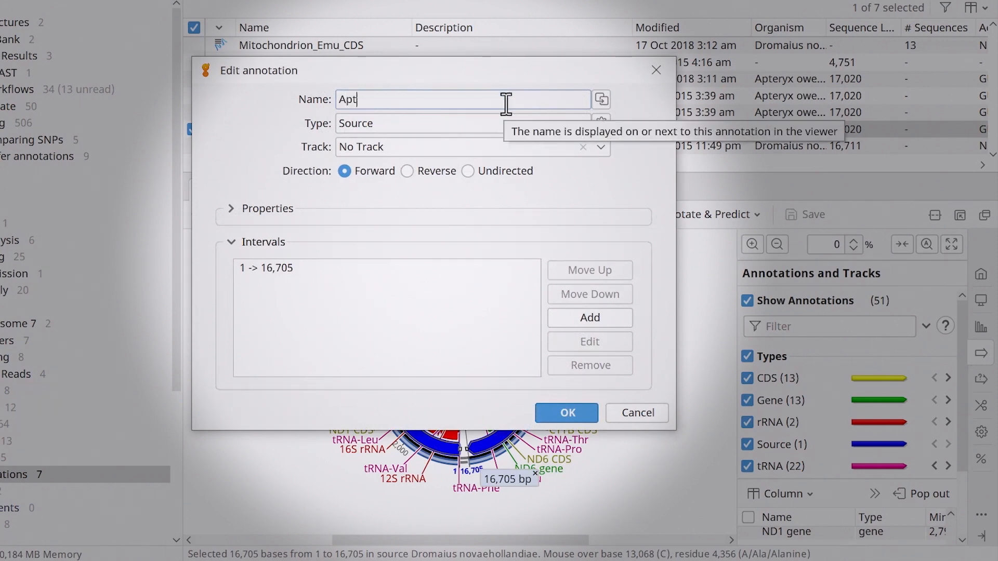
text(eryx owenii)
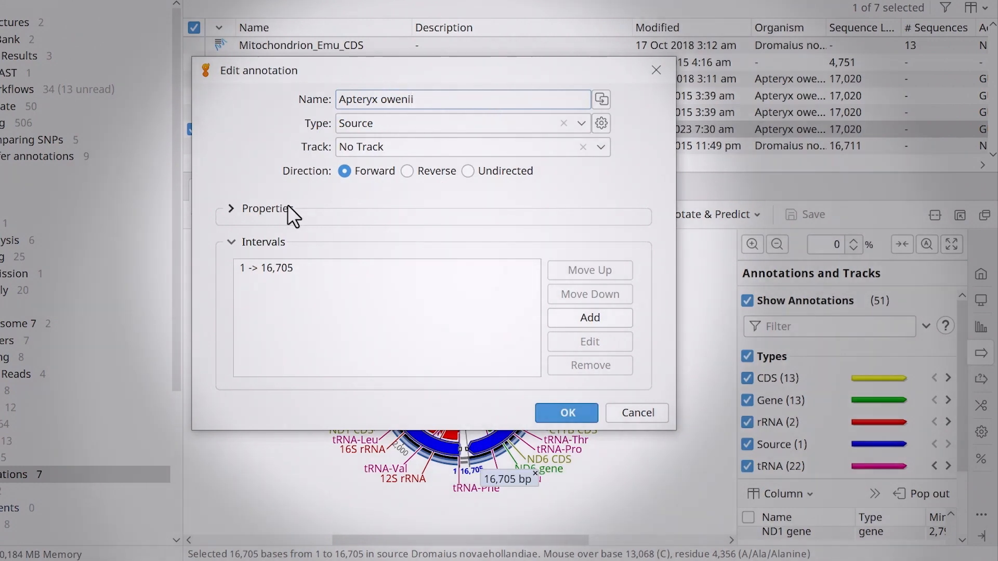
Expand the source annotation's properties and change its organism value to "Apteryx owenii"
click(288, 208)
click(336, 227)
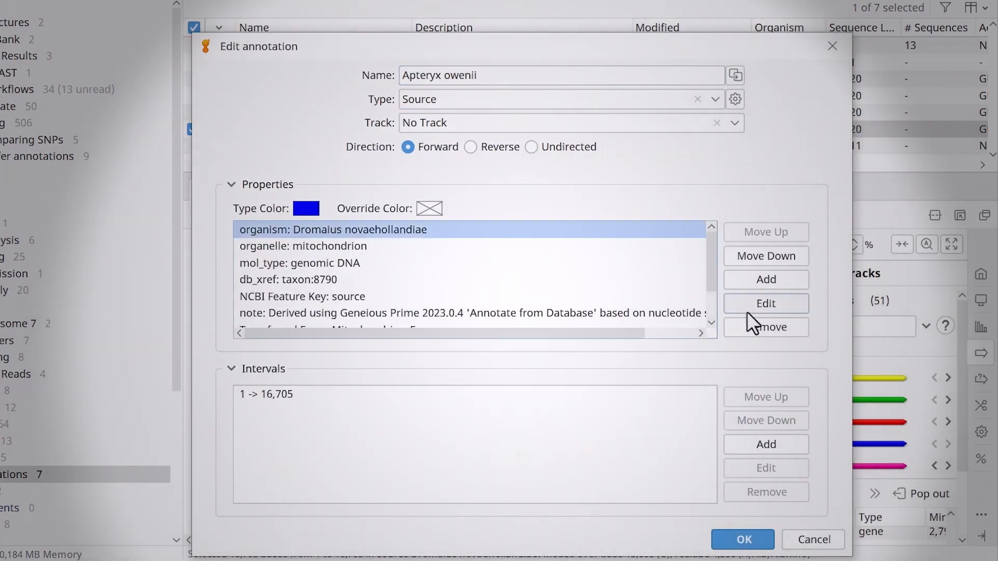
click(746, 311)
drag(568, 306, 323, 304)
text(Apteryx owenii)
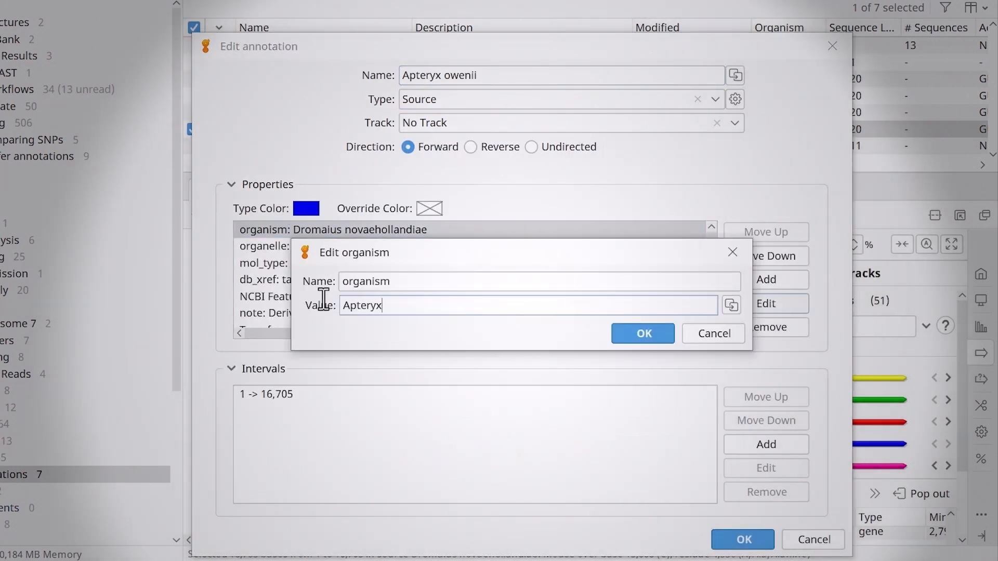
click(643, 334)
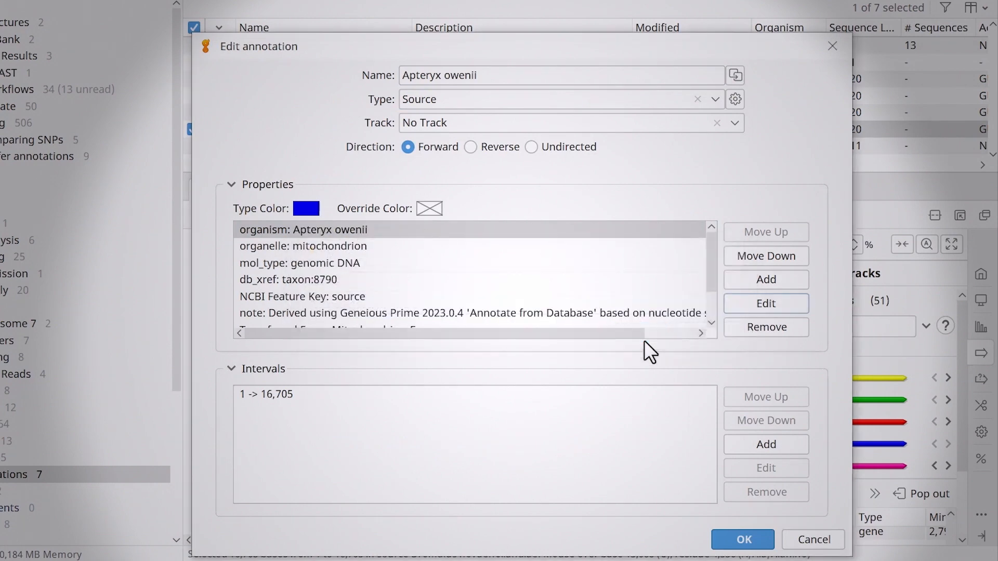
Extend the source annotation's interval to end at residue 17020, and save the edited Mitochondrion_Kiwi_1 document
click(571, 390)
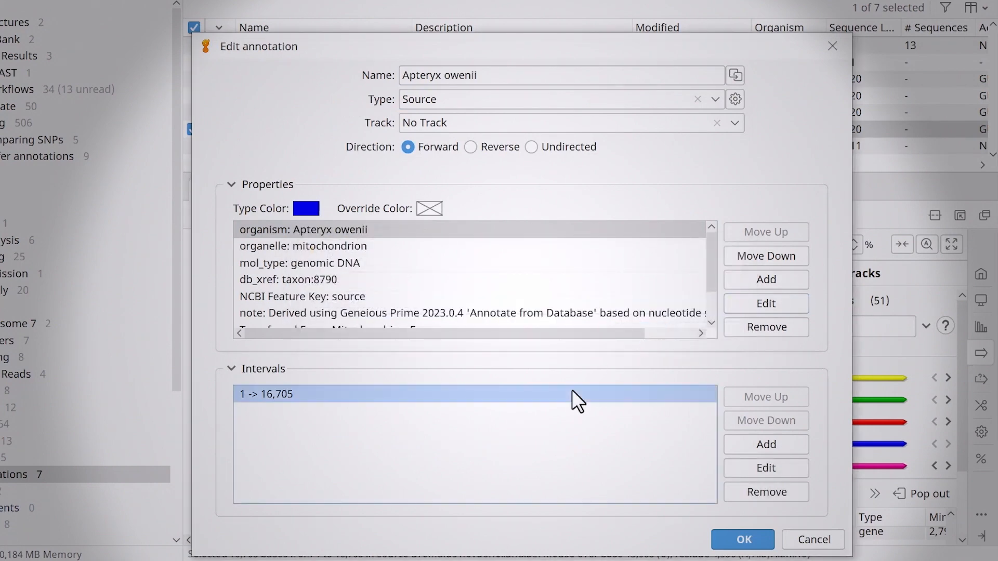
click(744, 467)
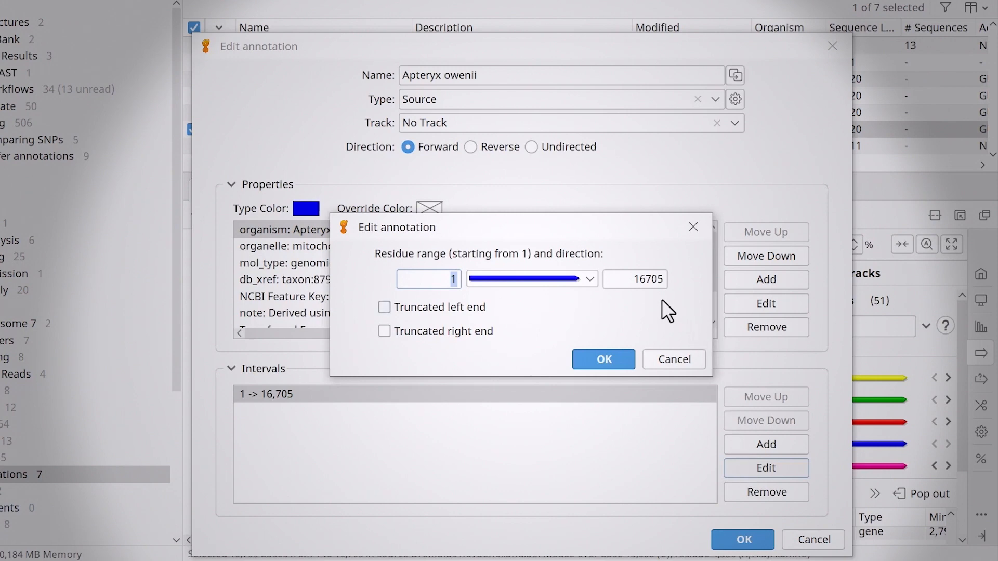
click(649, 284)
double_click(648, 284)
text(17020)
click(613, 358)
click(722, 538)
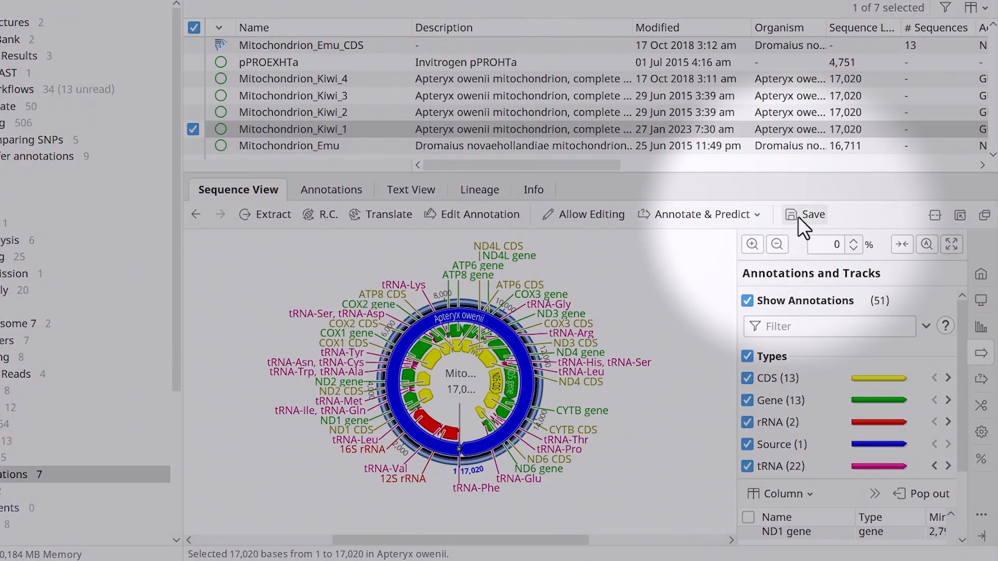
click(797, 216)
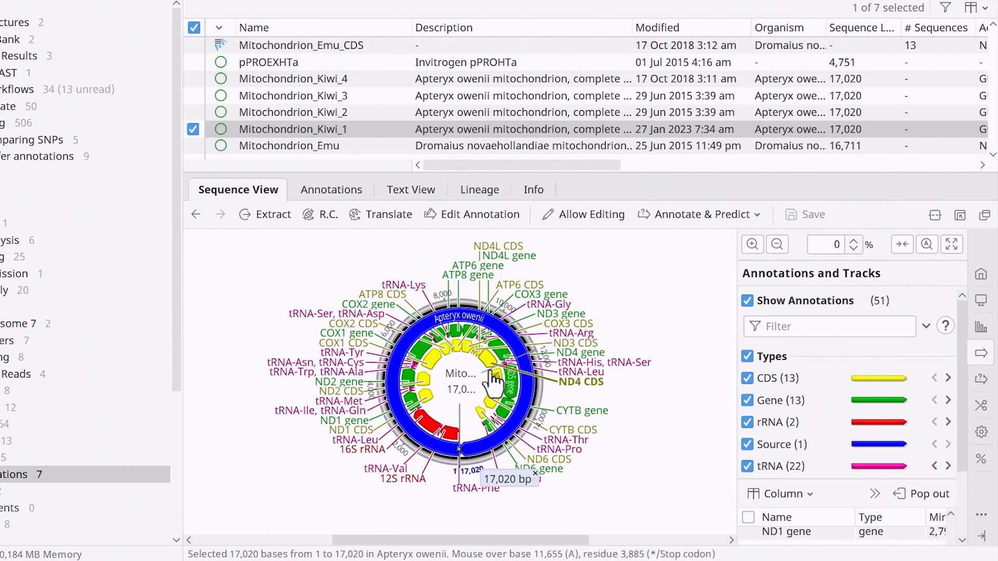
List only the CDS annotations of Mitochondrion_Kiwi_1 in the annotations table and select all of them
mouse_move(495, 387)
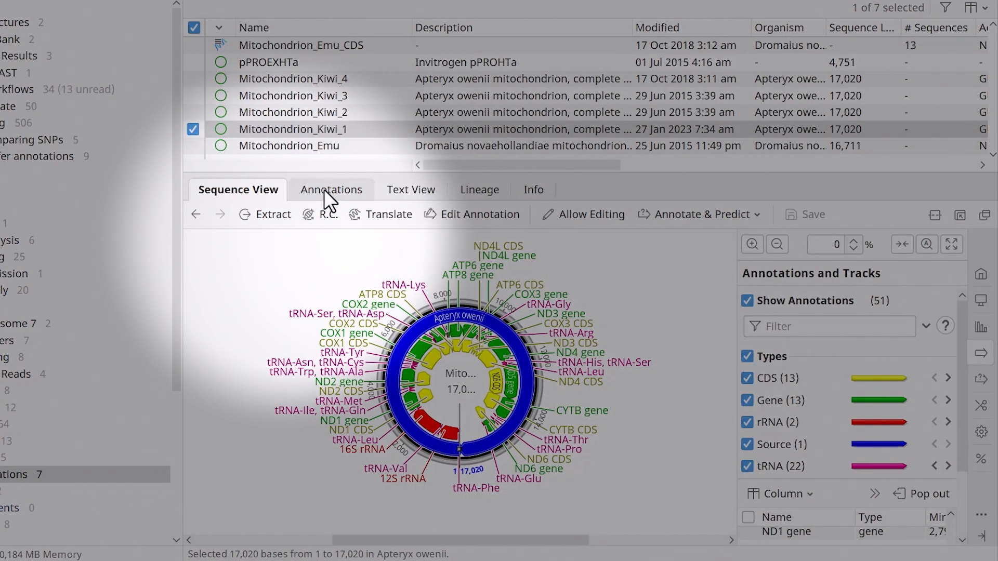
click(324, 189)
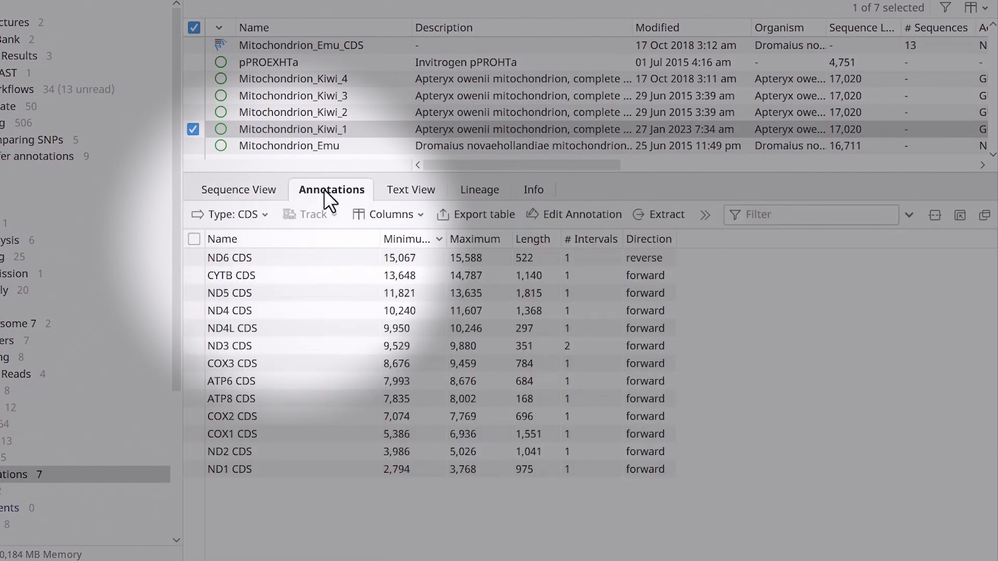
click(254, 217)
click(221, 289)
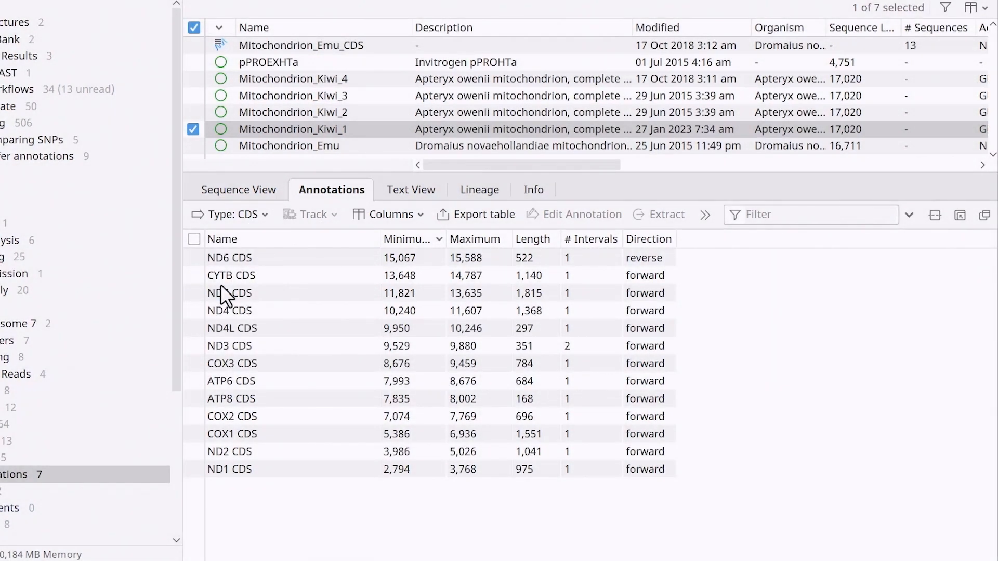
click(194, 239)
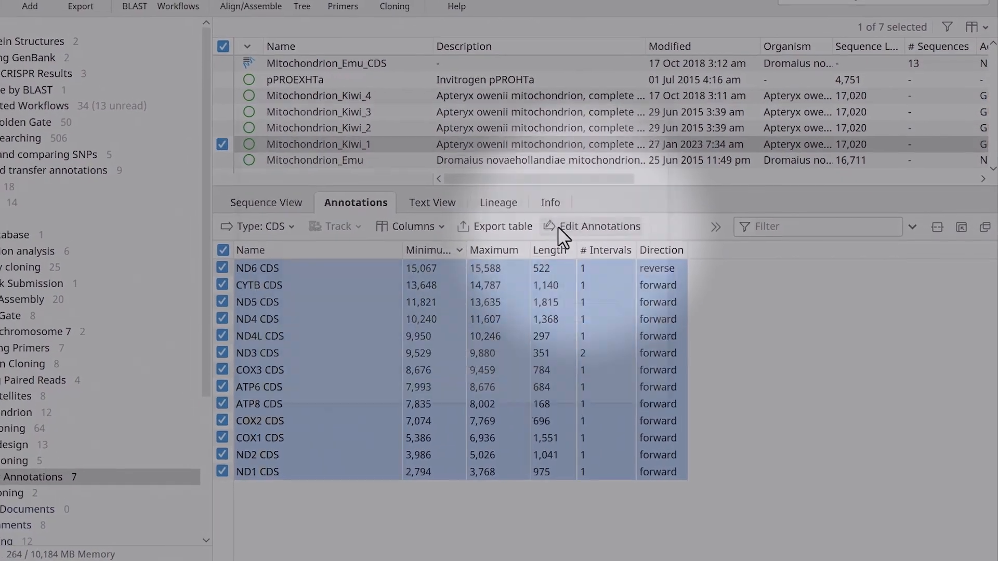
Batch-edit the selected CDS annotations to remove their Transferred Translation property
click(557, 226)
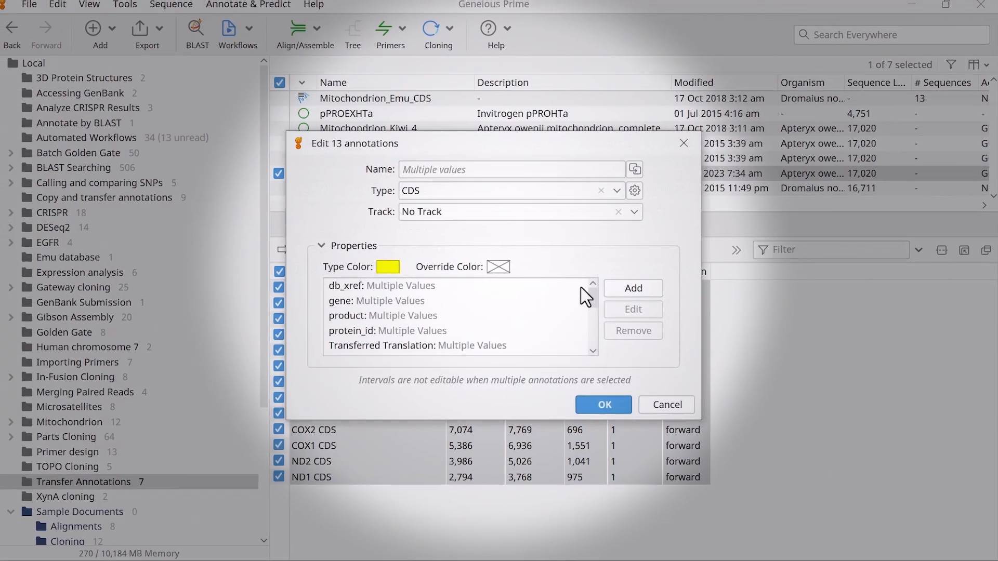
click(548, 344)
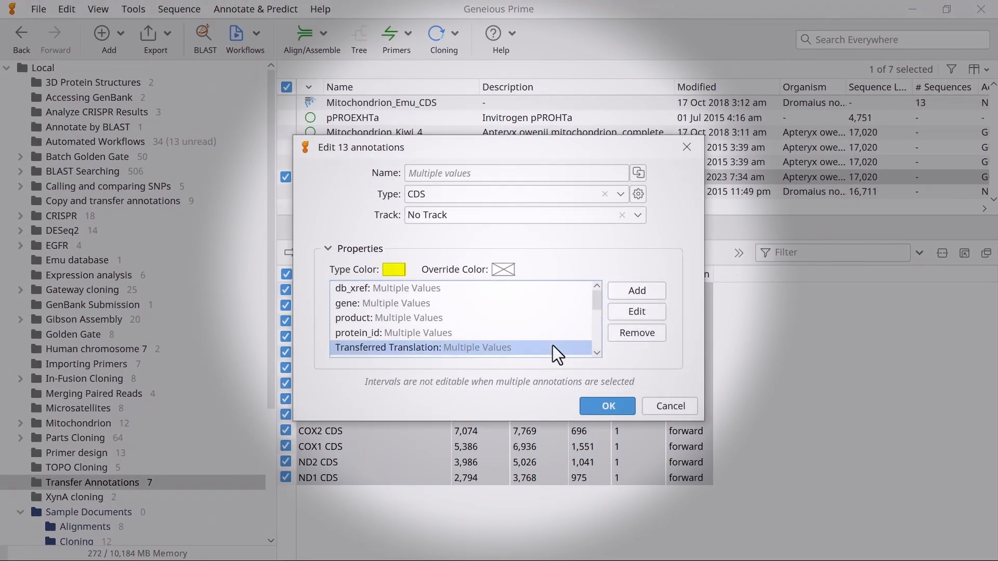
click(617, 333)
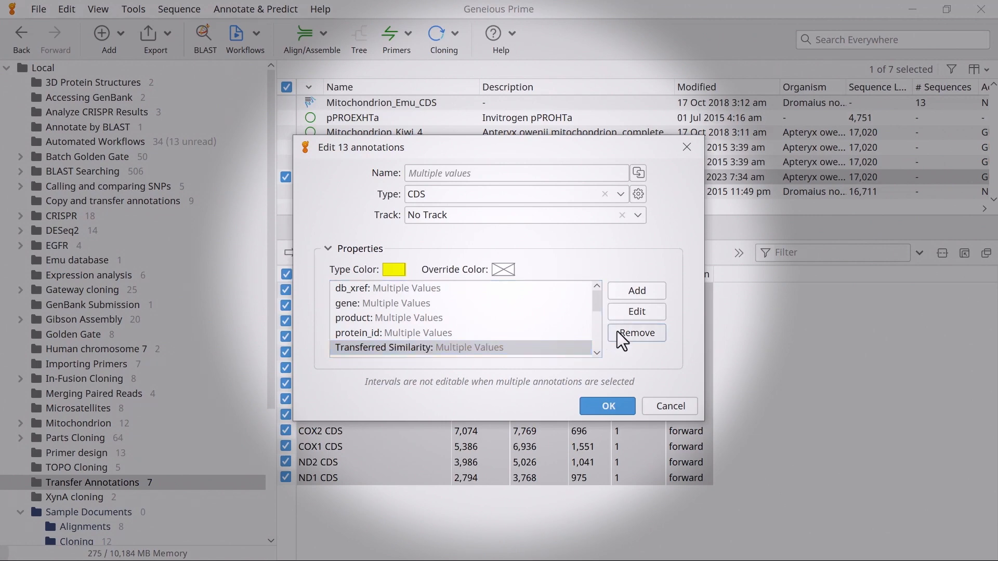
click(584, 408)
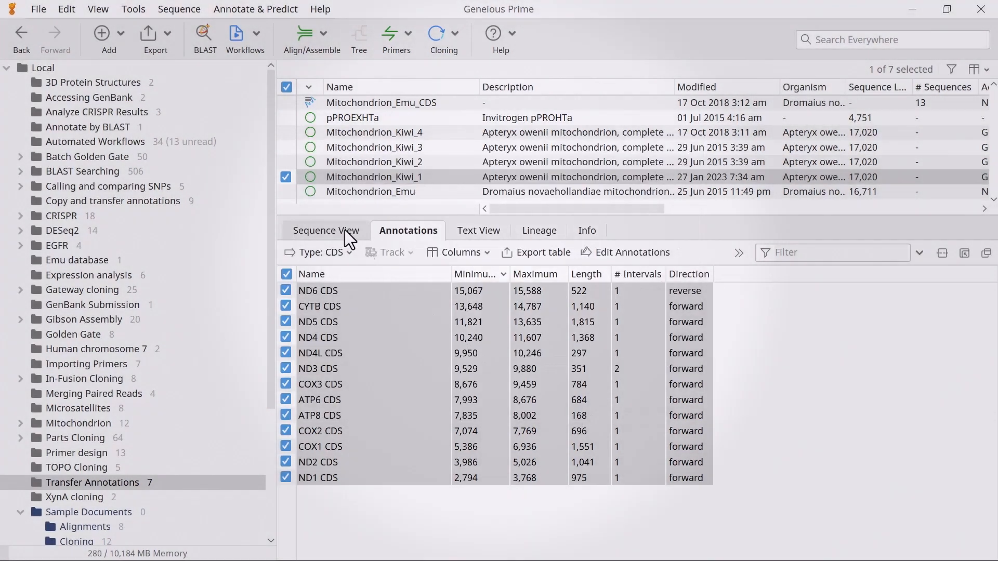
Return to the Mitochondrion_Kiwi_1 sequence and turn on live annotation from the Emu database
click(343, 228)
click(597, 340)
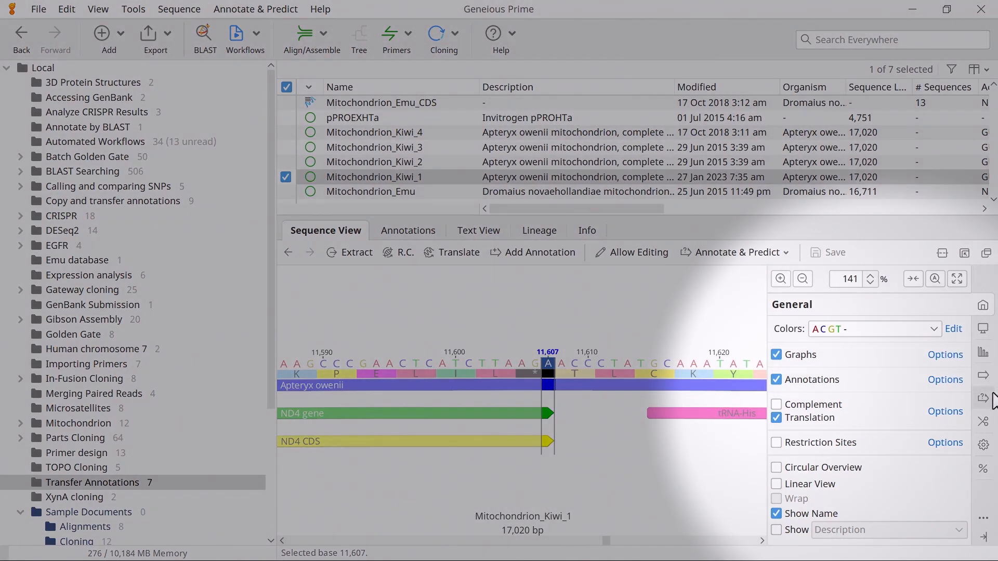
click(990, 398)
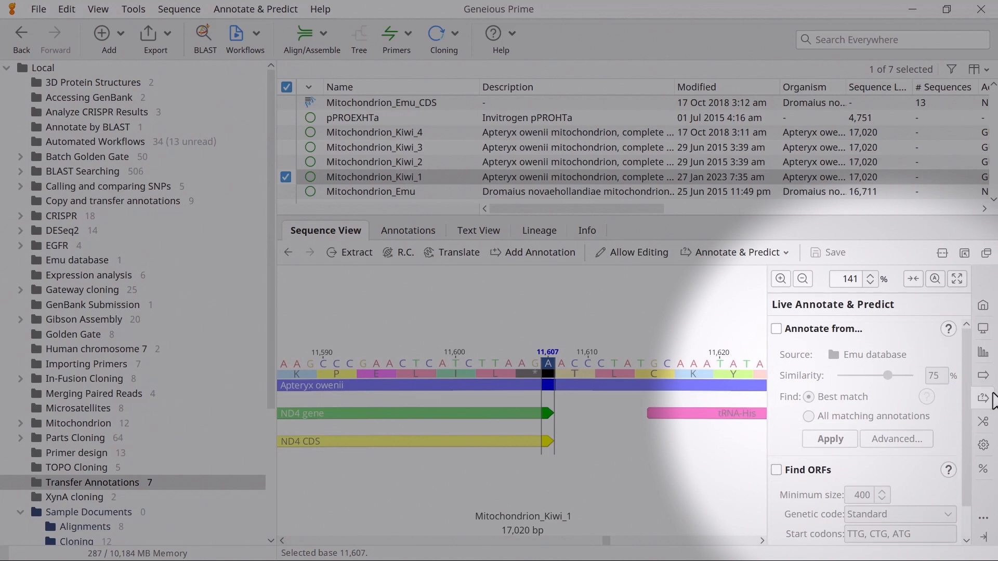
click(852, 331)
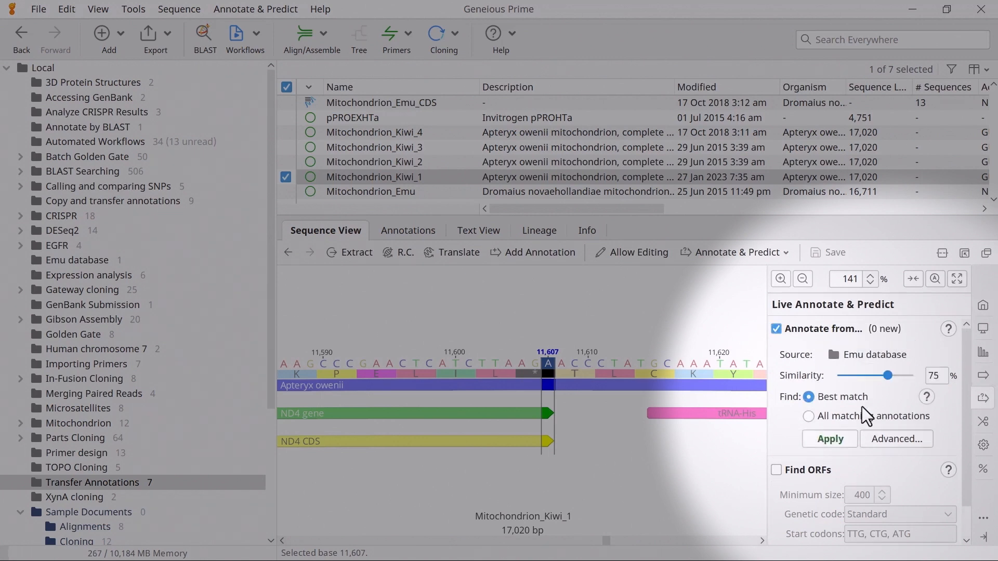
Turn off adjusting CDS boundaries to the nearest ORF in the advanced options of the live annotation
click(872, 437)
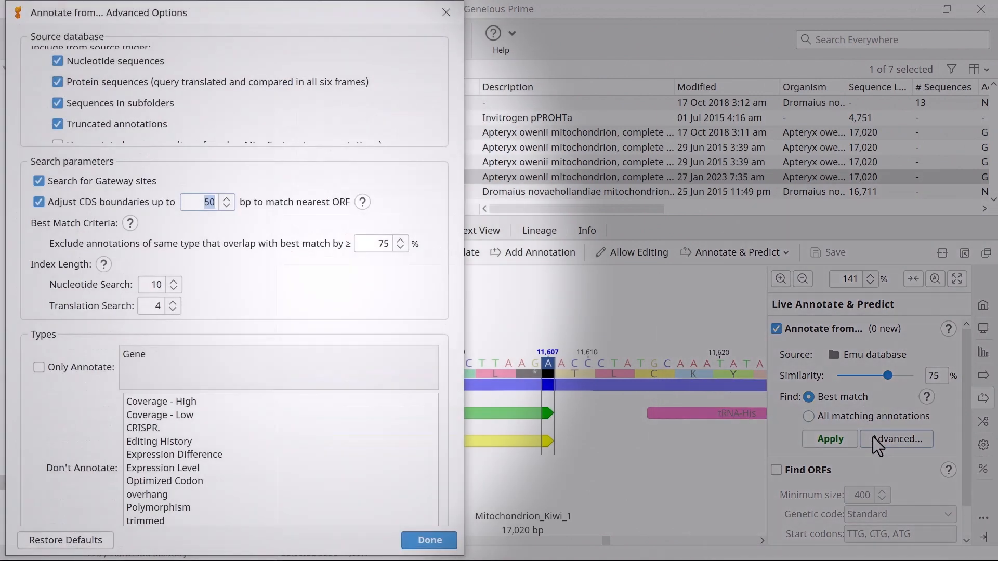
click(139, 204)
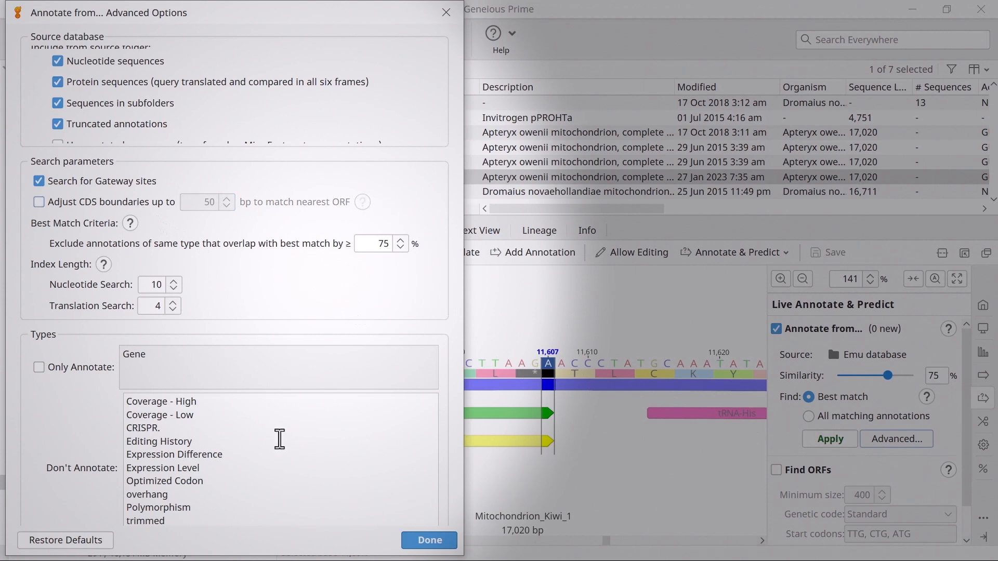
click(407, 534)
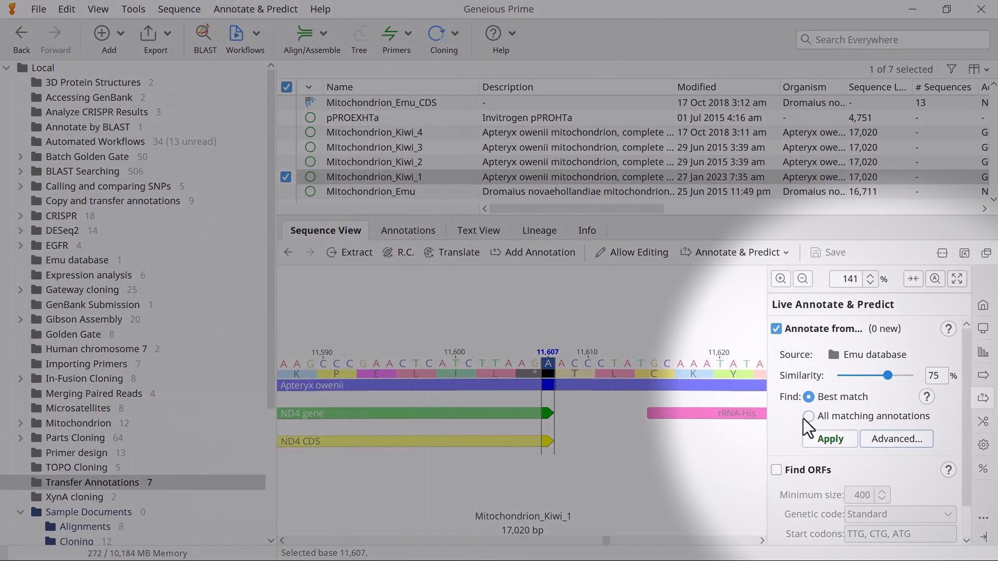
Set the live annotation to find all matching annotations and lower the similarity threshold to 55%
click(808, 416)
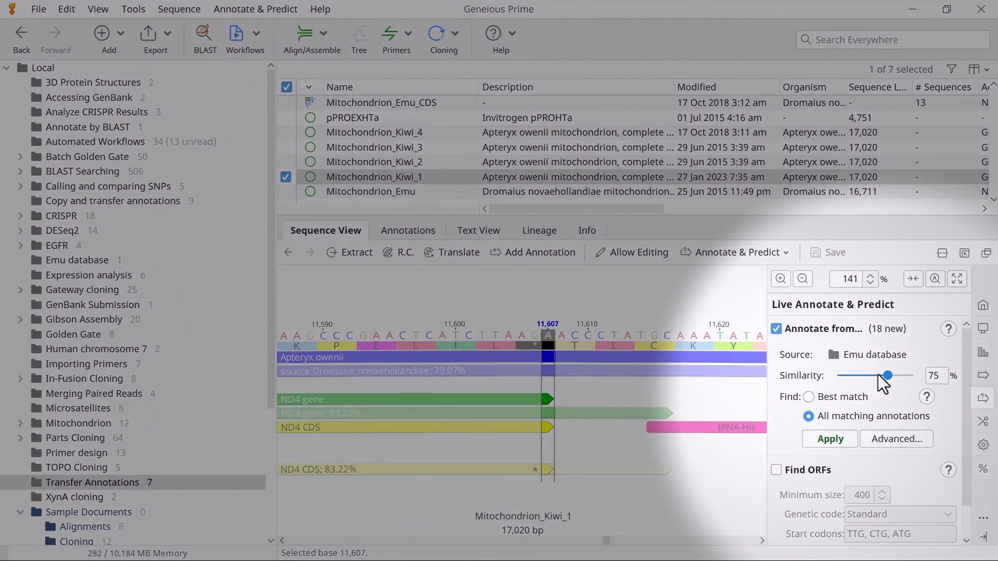
drag(884, 376, 863, 375)
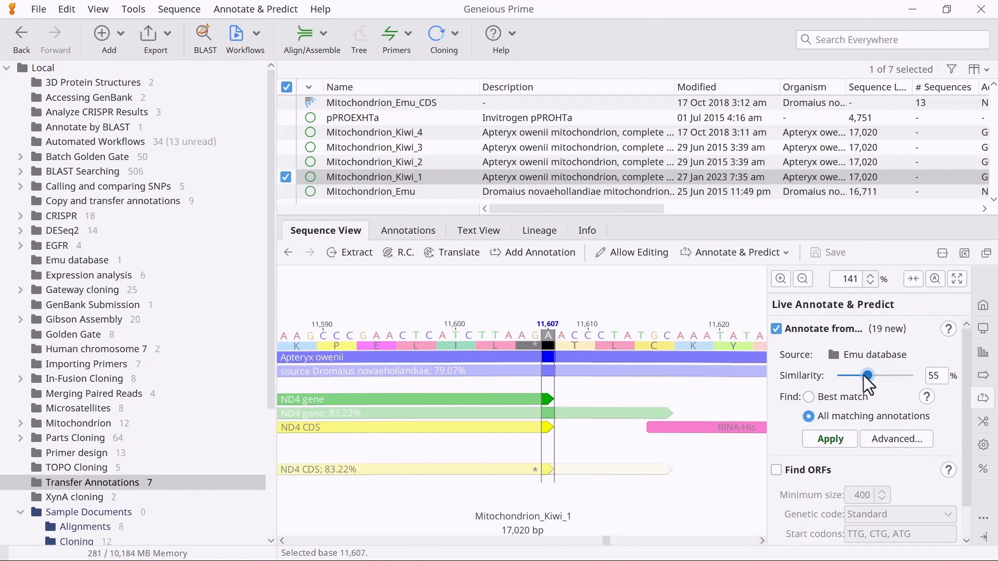
Turn on adjusting CDS boundaries up to 50 bp to match the nearest ORF in the advanced options
click(887, 438)
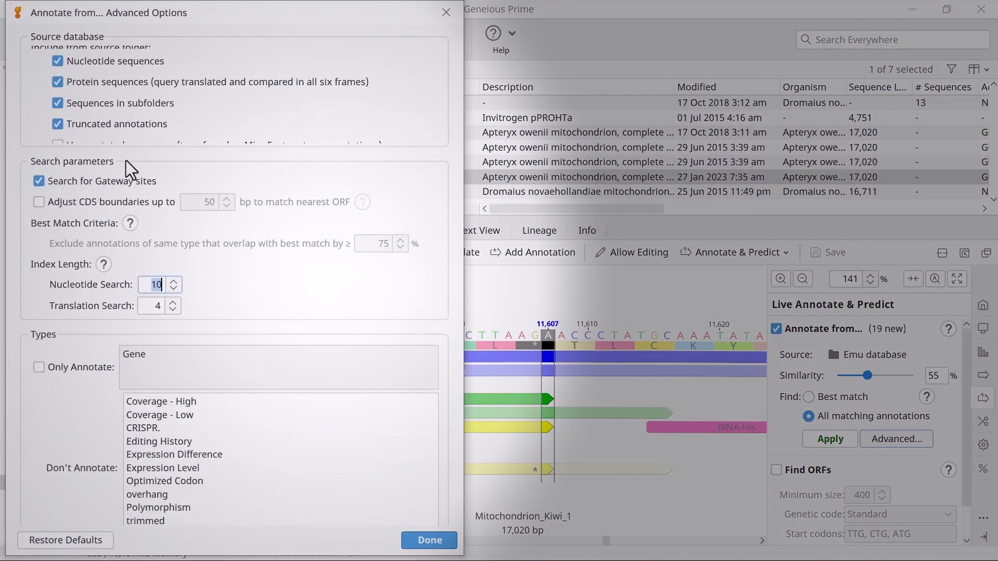
click(106, 201)
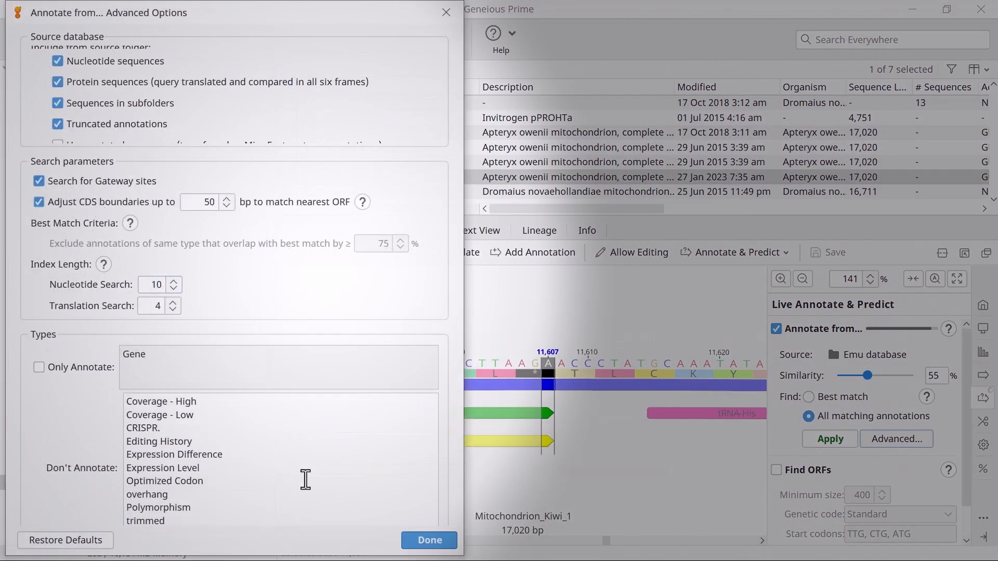
click(405, 541)
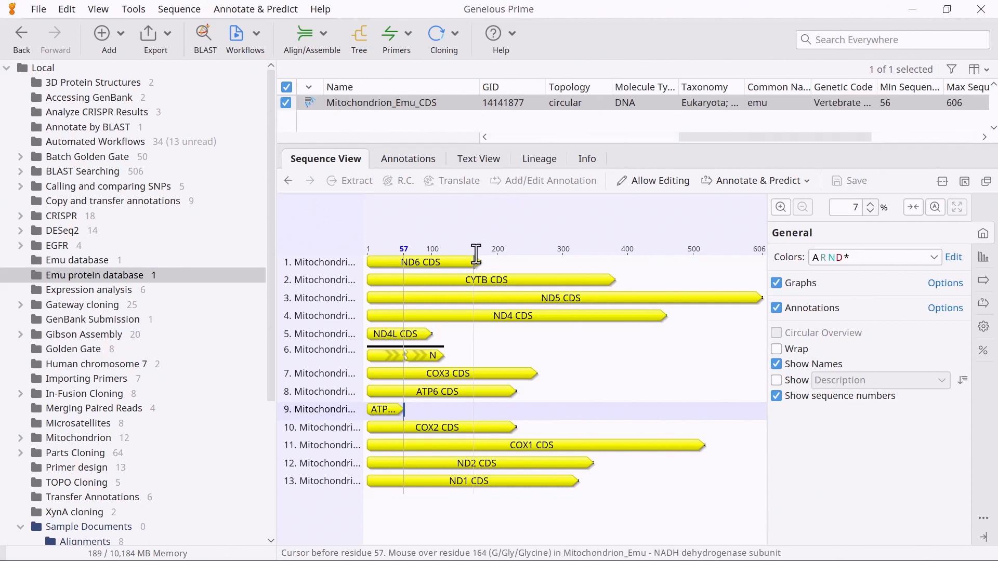
Select residues 165 to 174 of the ND6 CDS protein in Mitochondrion_Emu_CDS and inspect its end at 100% zoom
drag(474, 251, 481, 252)
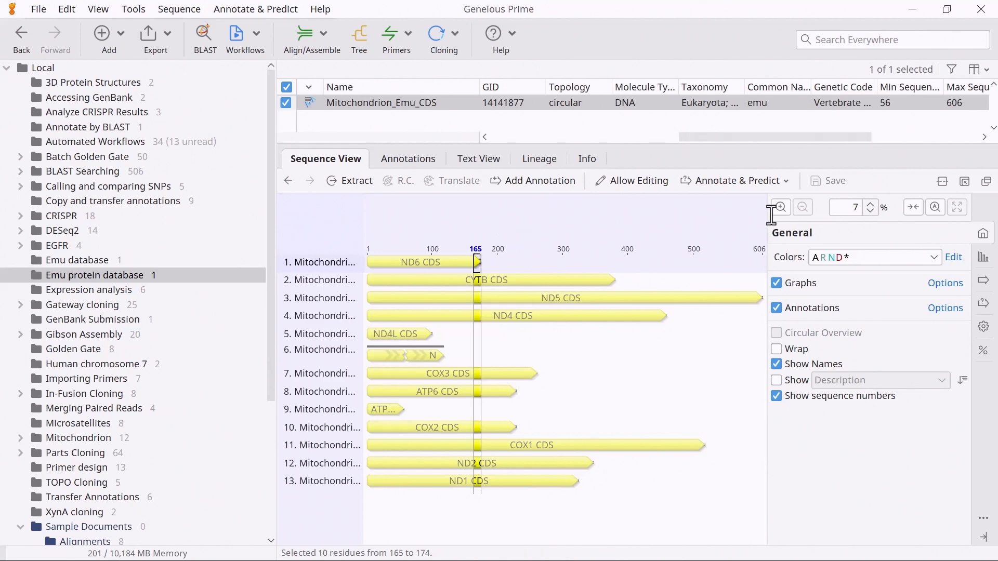
click(907, 208)
click(717, 217)
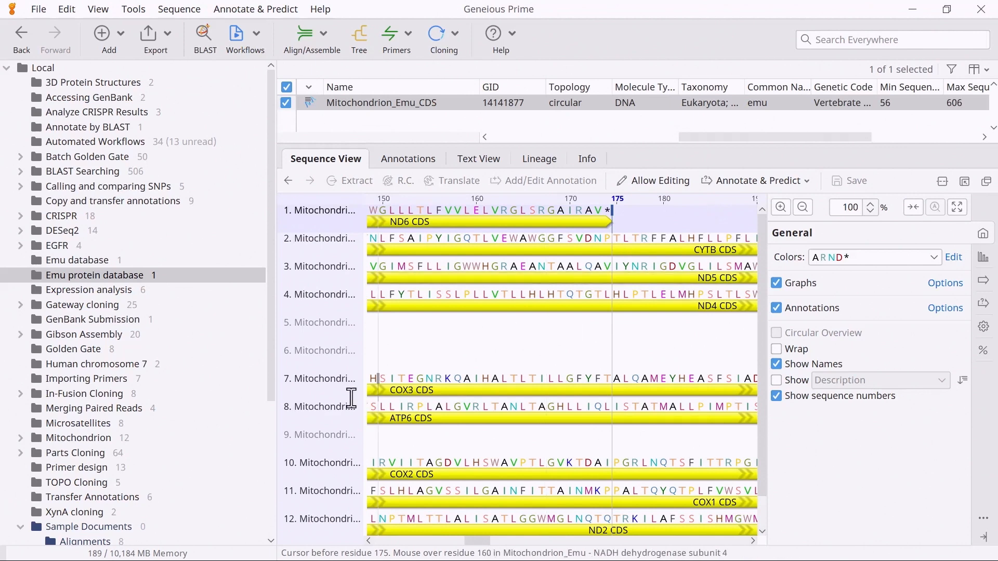
Open Mitochondrion_Kiwi_2 from the Transfer Annotations folder and turn on live annotation for it
click(133, 496)
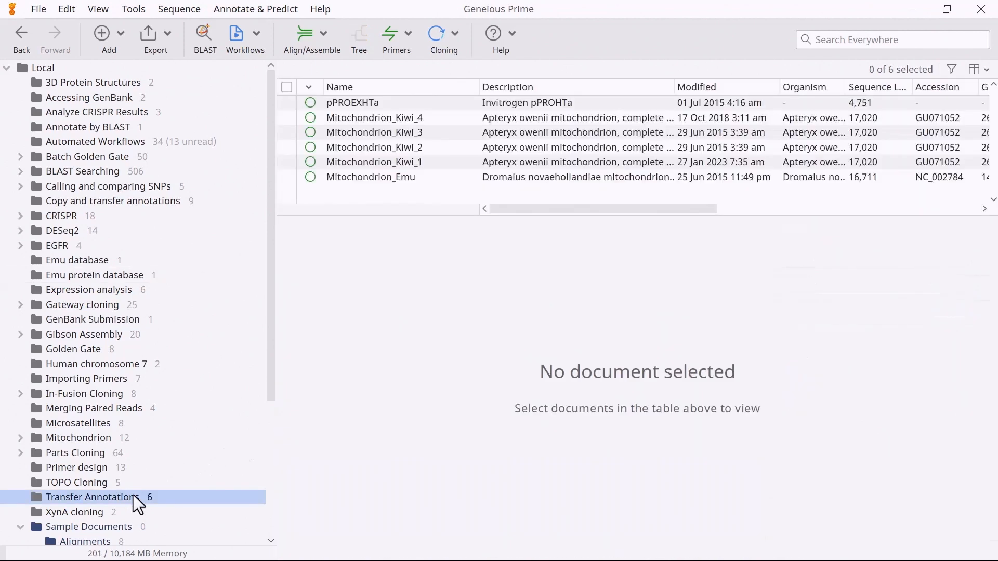
click(419, 148)
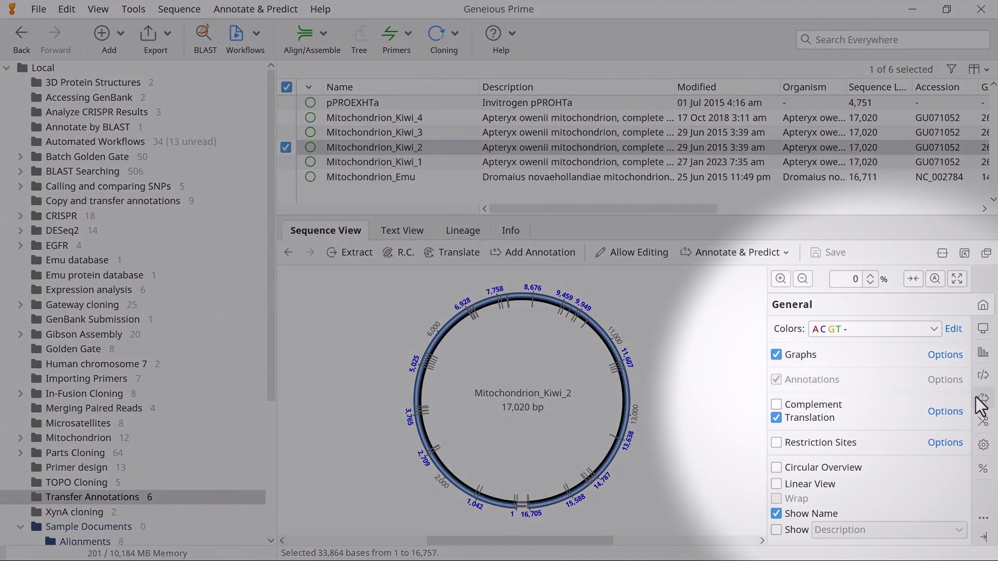
click(979, 399)
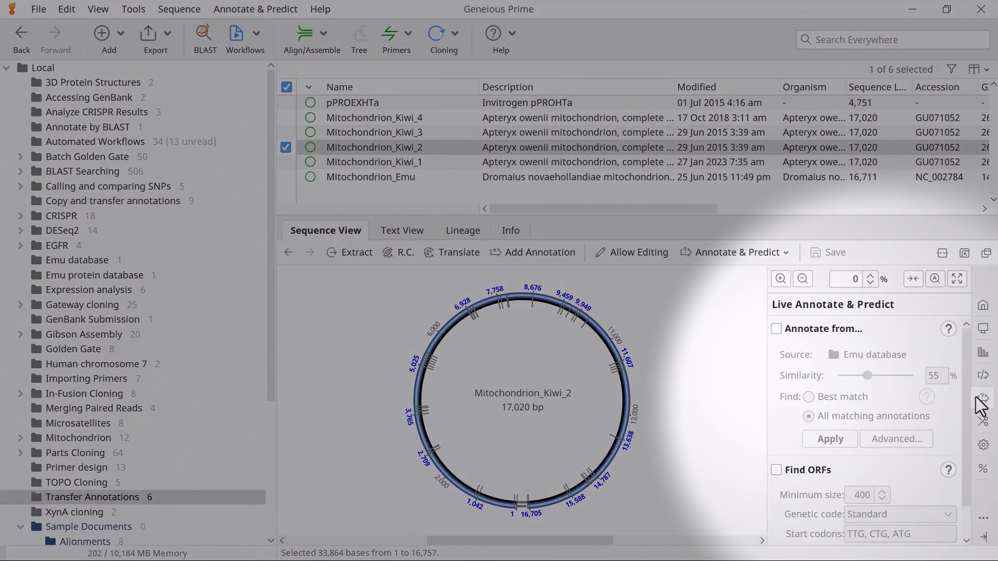
click(839, 329)
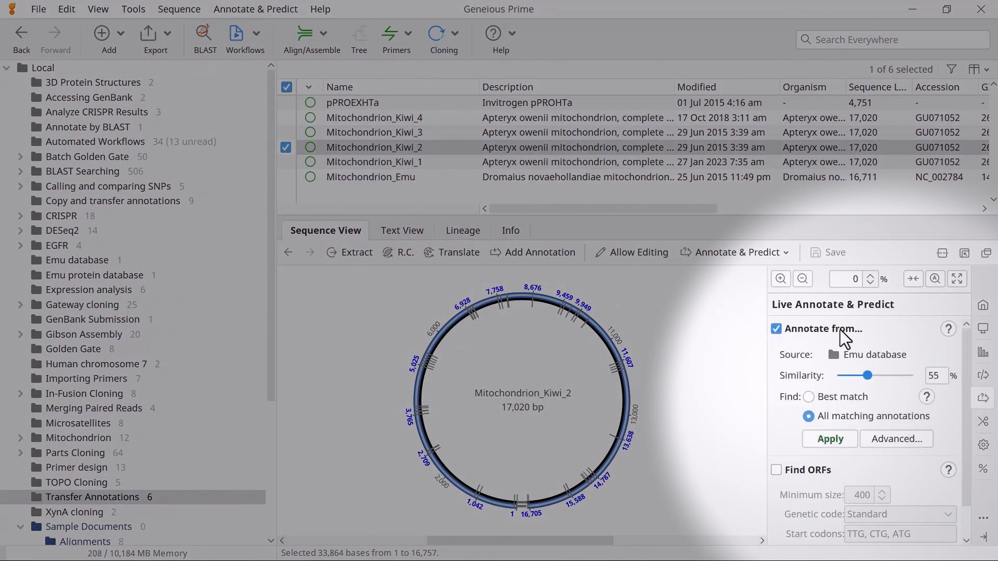
Change the source folder of the live annotation to Emu protein database
click(856, 352)
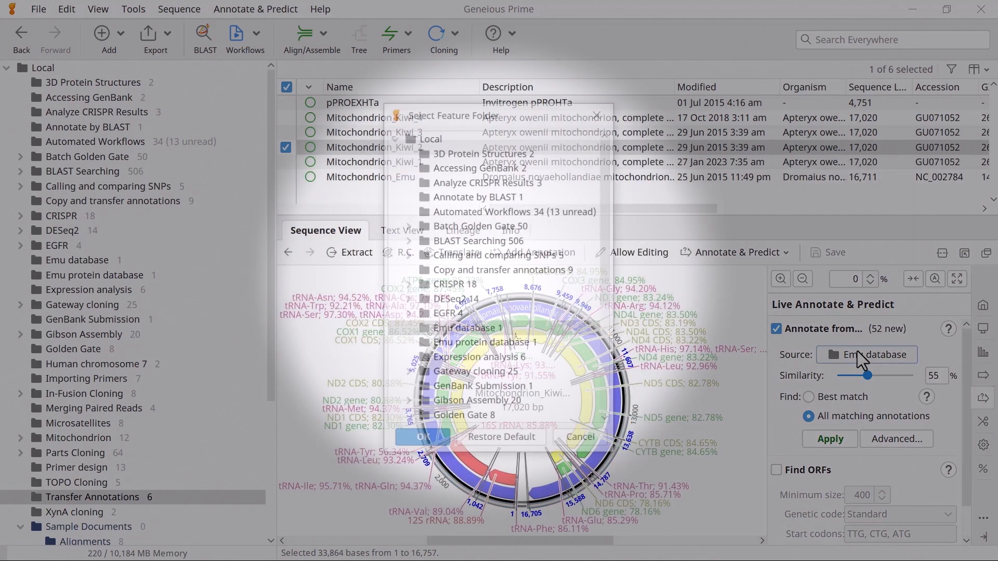
click(576, 344)
click(421, 440)
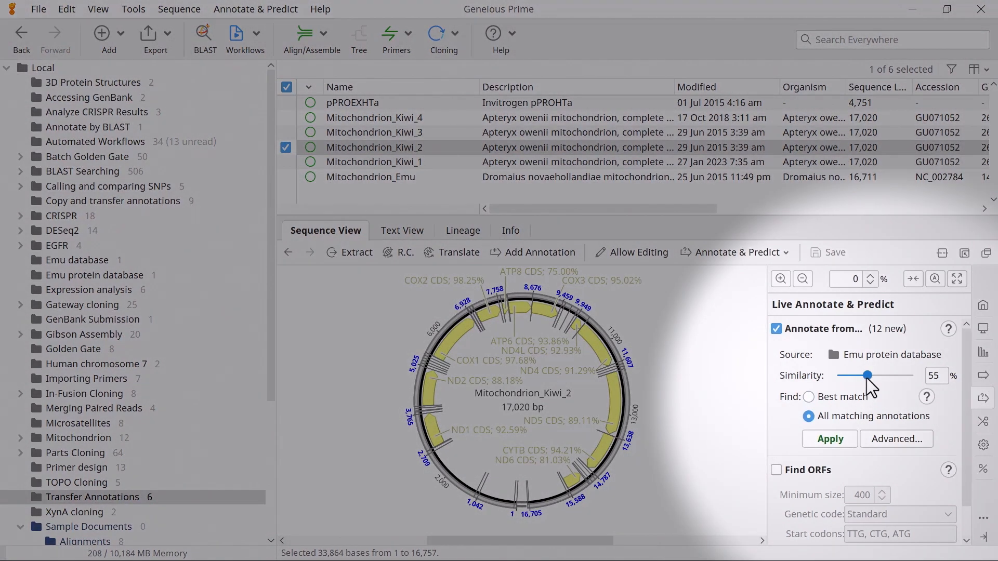
Apply the matching protein-based CDS annotations at 75% similarity to Mitochondrion_Kiwi_2 and save the document
drag(867, 375, 887, 376)
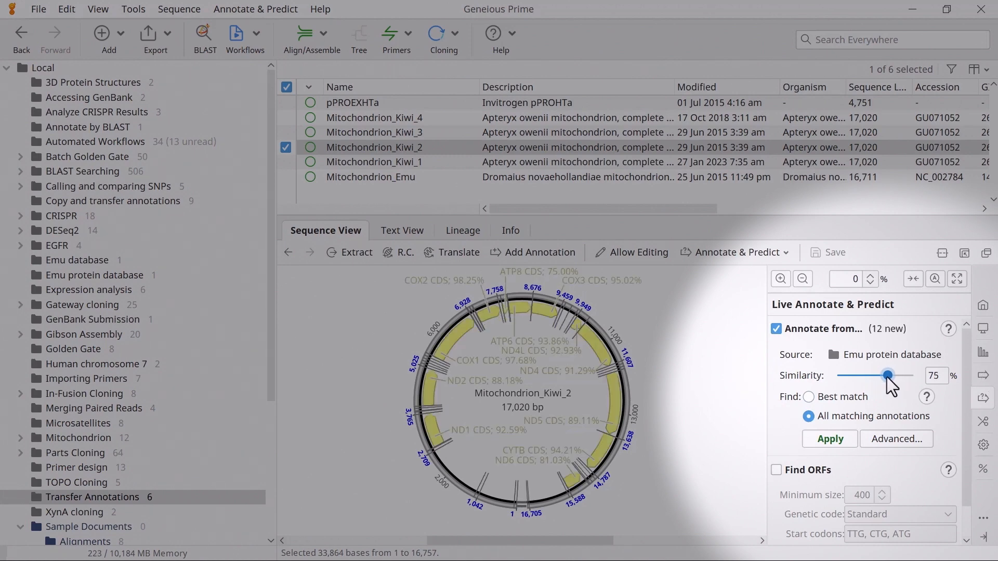
click(842, 438)
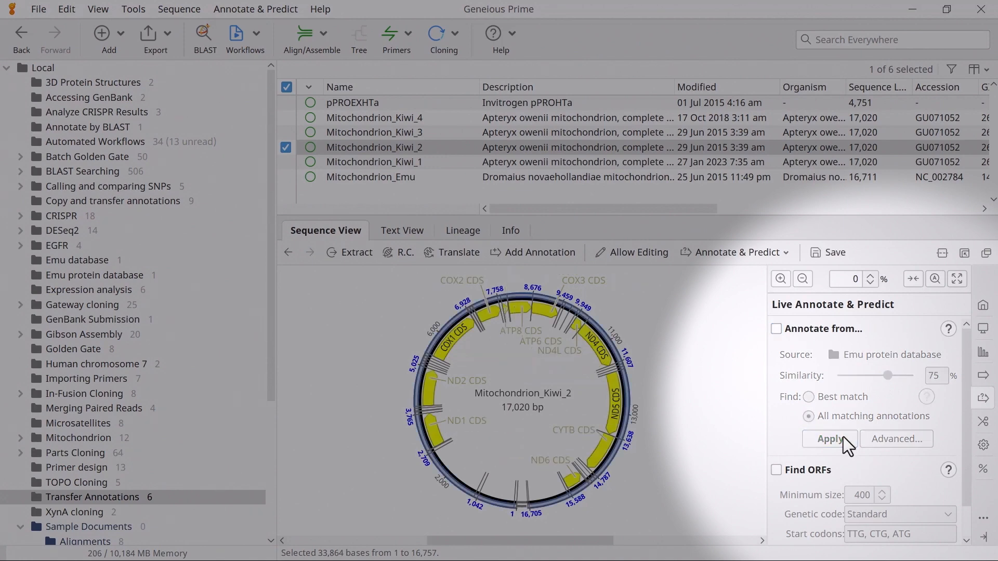
click(835, 257)
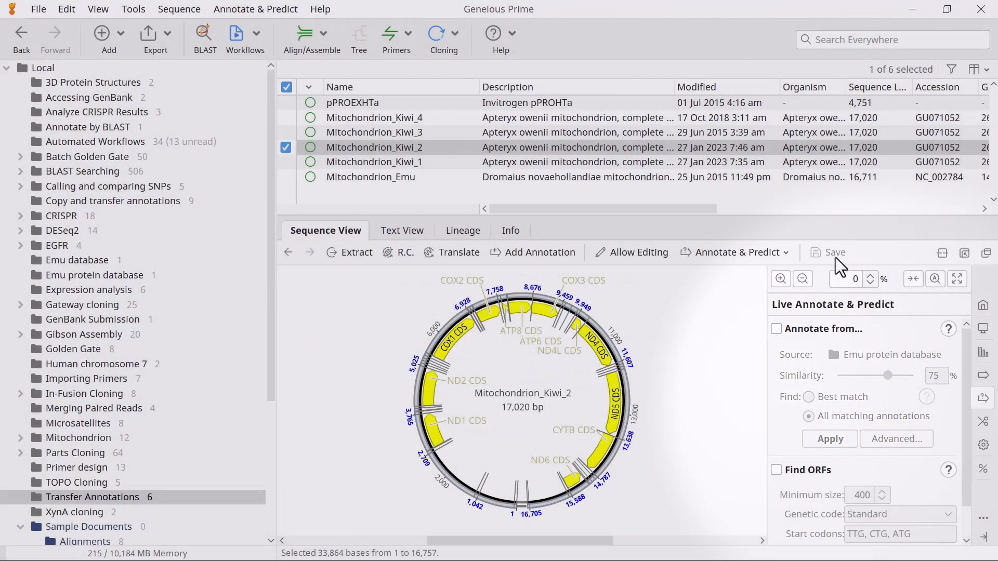